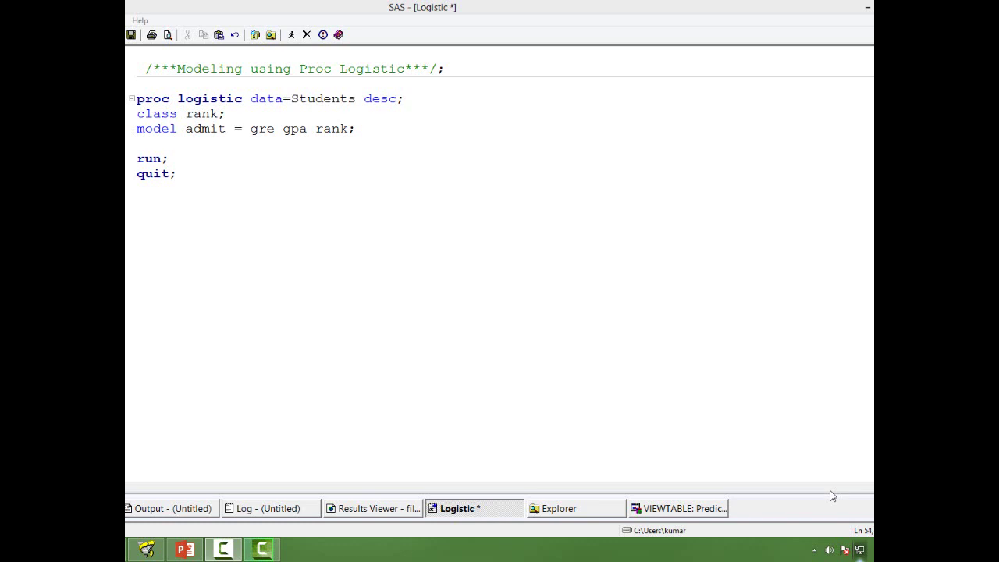
# - Switch back to the SAS Logistic program showing the PROC LOGISTIC step on Students
pyautogui.hotkey('alt', 'Tab')
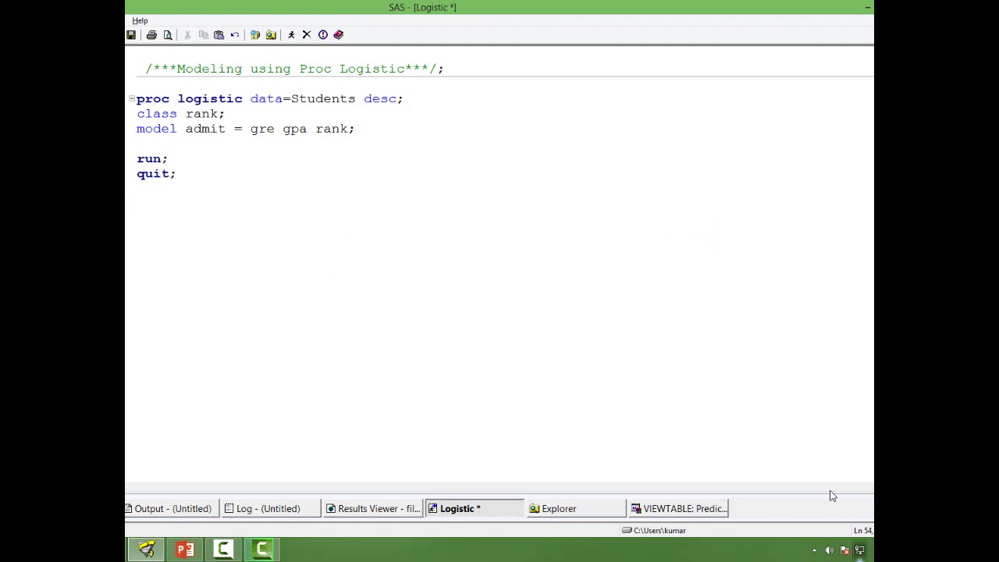
# - Review the Logistic Regression Model equations slide in PowerPoint, then return to the SAS editor
pyautogui.click(187, 550)
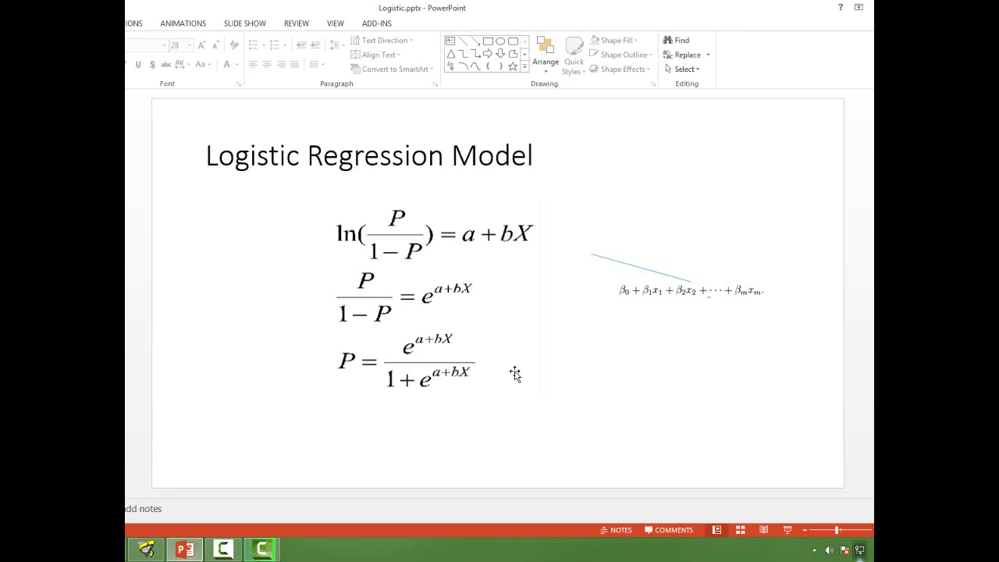
pyautogui.hotkey('alt', 'Tab')
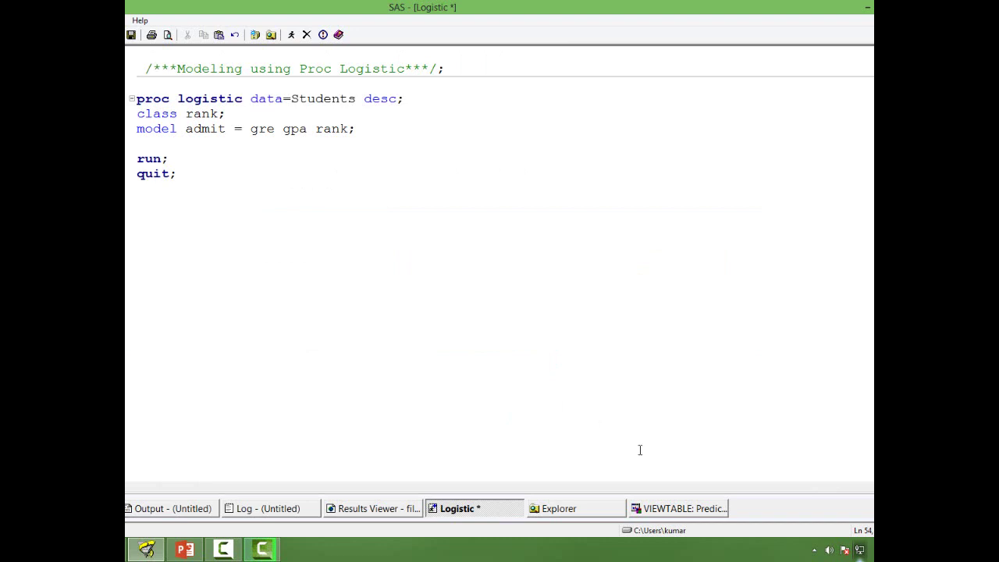
# - View the predicted-values table, then open the Students table from the Work library
pyautogui.click(669, 508)
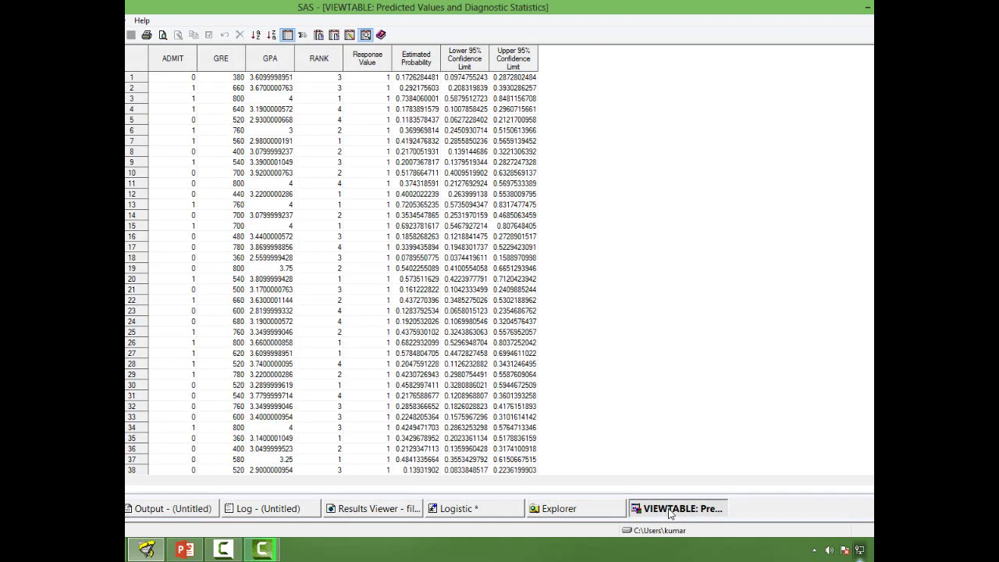
pyautogui.click(586, 512)
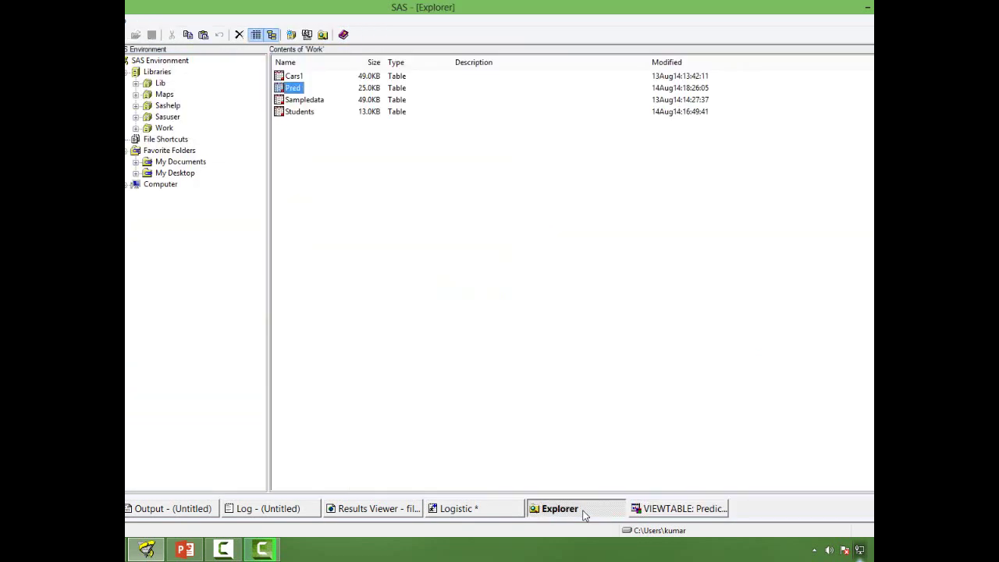
pyautogui.doubleClick(301, 111)
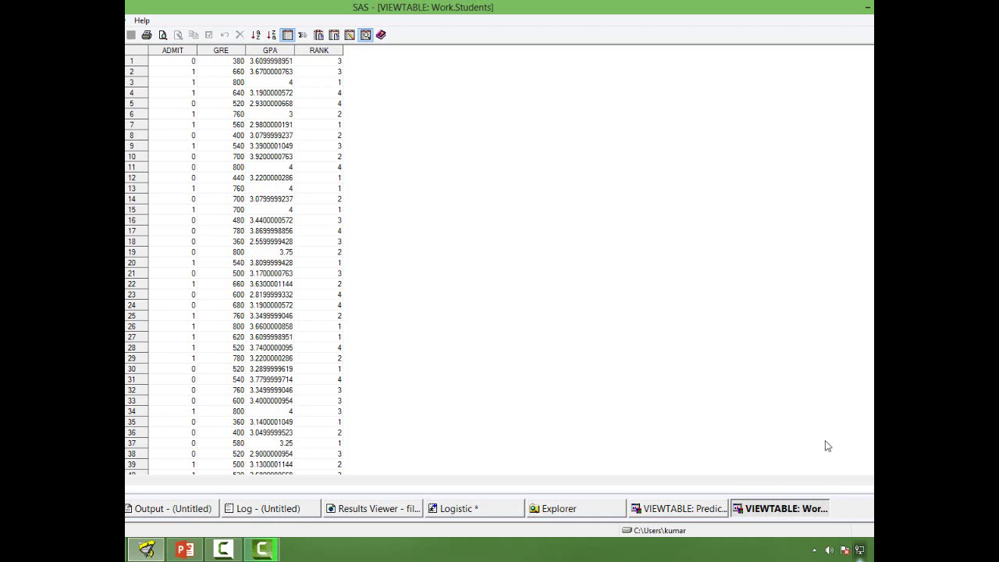
# - Close the Students and predicted-values tables and return to the Logistic program
pyautogui.rightClick(767, 511)
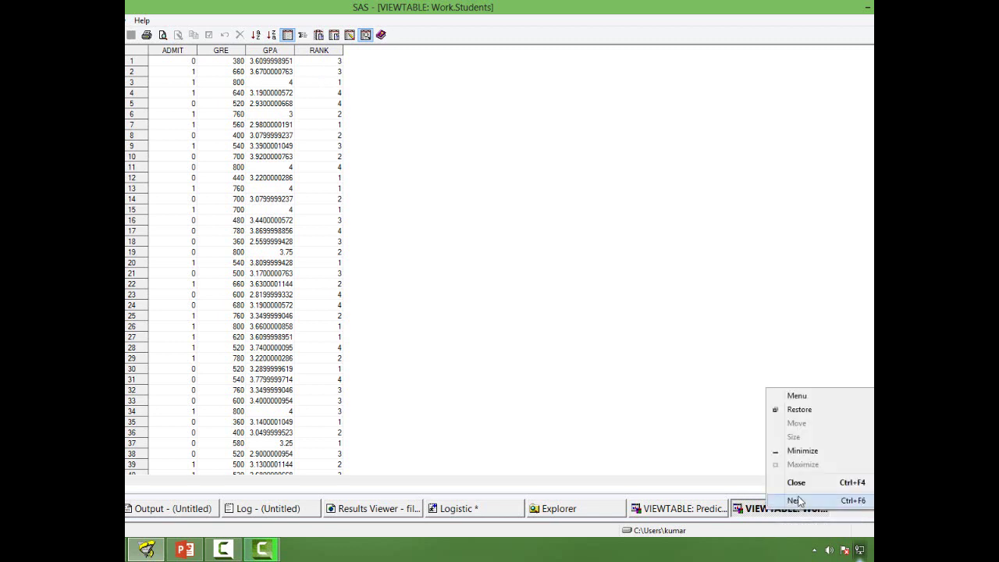
pyautogui.click(808, 484)
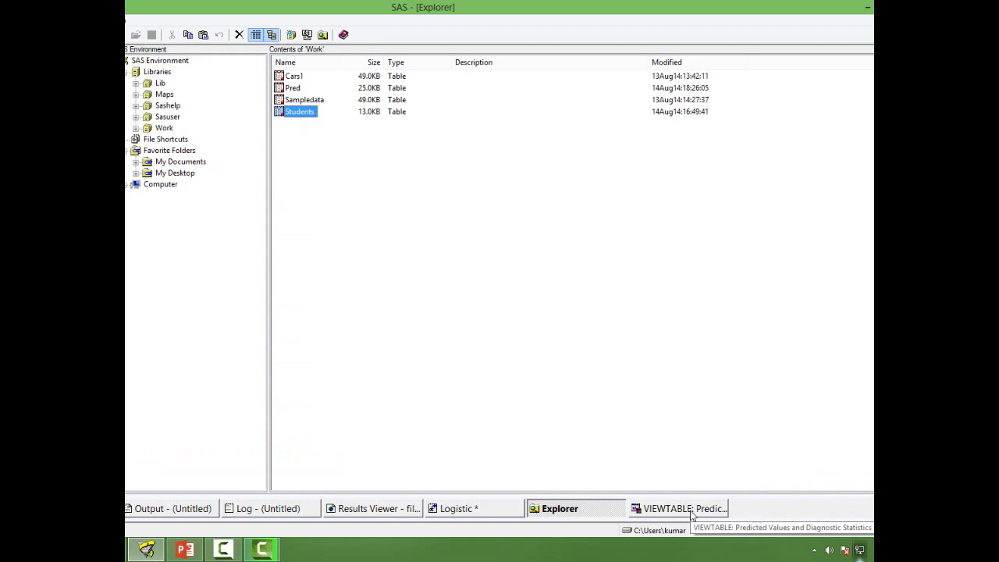
pyautogui.rightClick(691, 514)
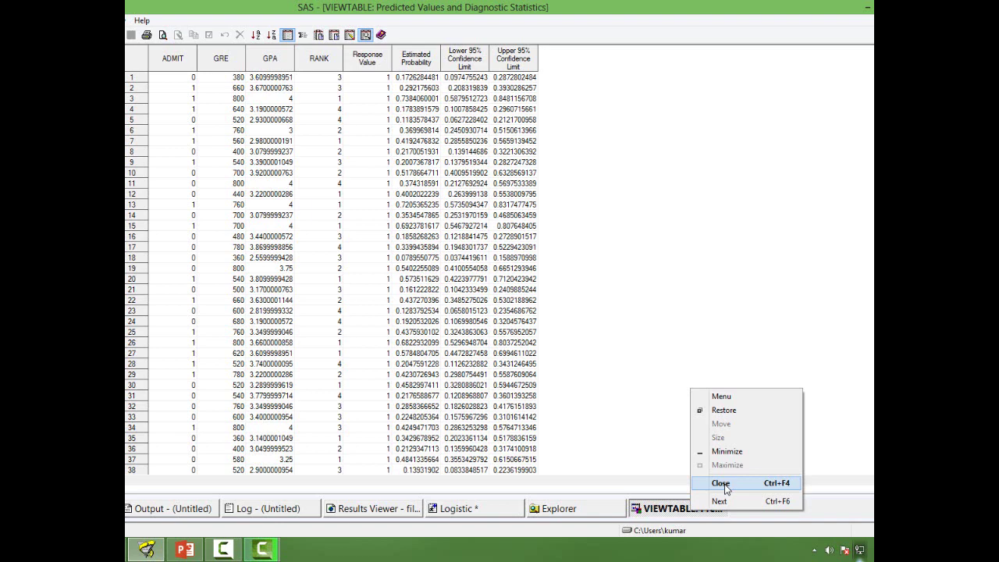
pyautogui.click(725, 488)
pyautogui.click(481, 510)
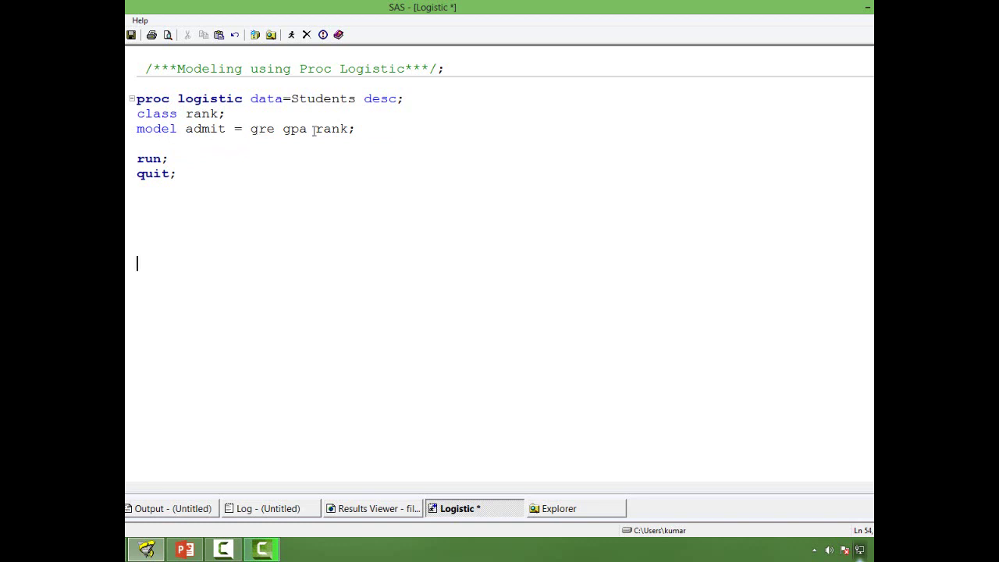
# - Place the cursor at the end of the model admit = gre gpa rank line
pyautogui.click(363, 132)
# - Add a new line 'output out=outdata p = pred_prob' below the model statement
pyautogui.press('Return')
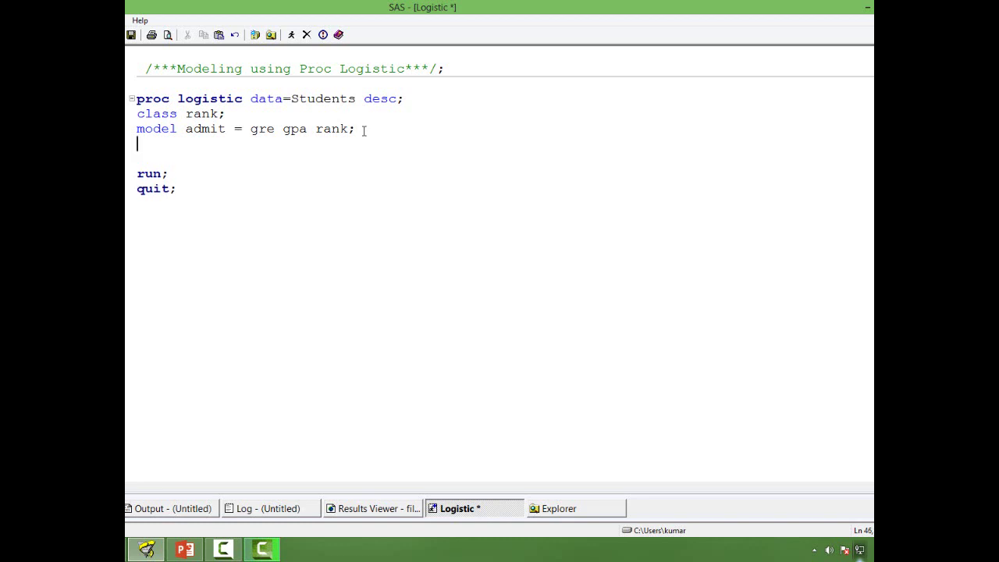
pyautogui.write('output out')
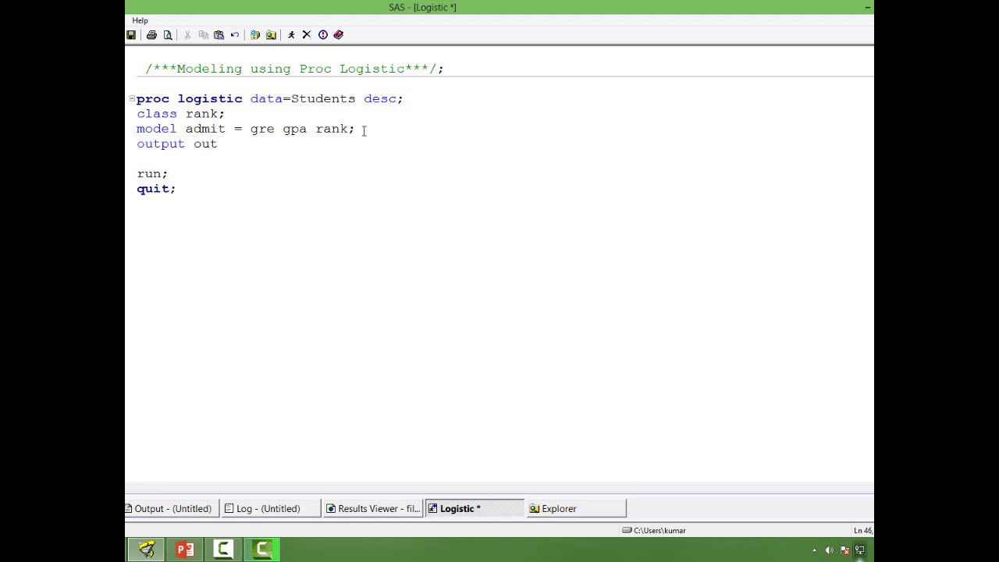
pyautogui.write('=')
pyautogui.write('outdata p =')
pyautogui.press('F10')
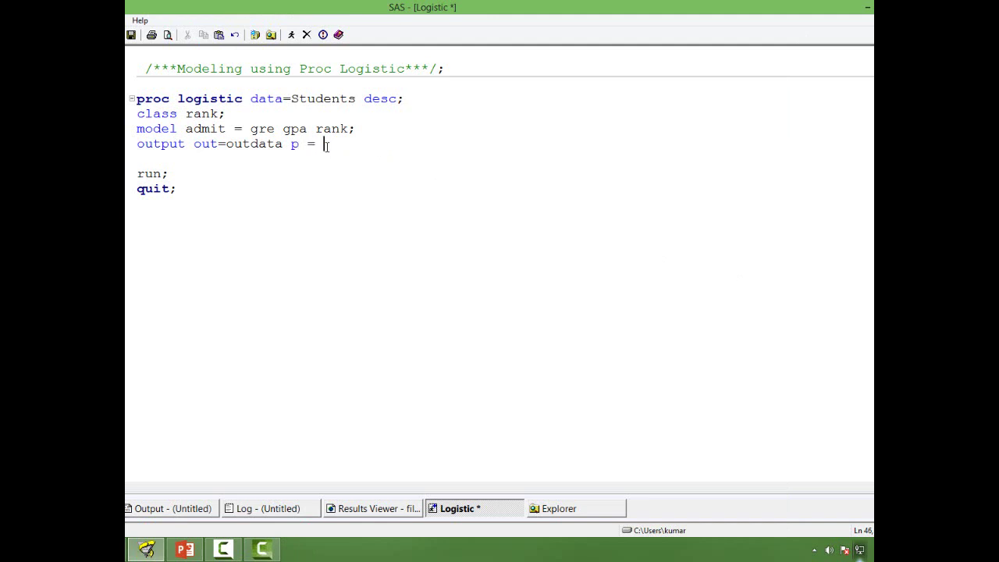
pyautogui.write('pred_prob')
pyautogui.moveTo(138, 129); pyautogui.dragTo(361, 132)
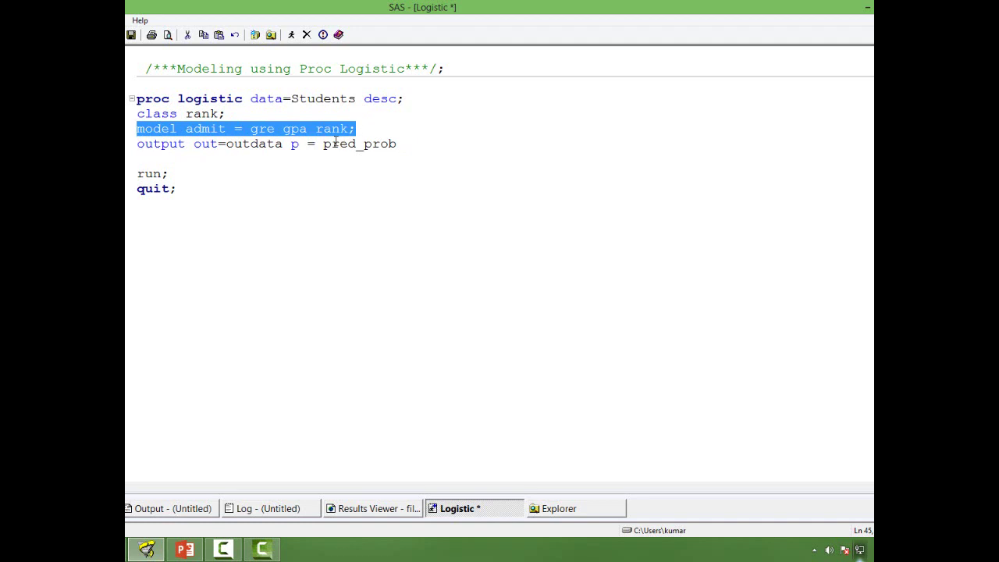
pyautogui.click(307, 148)
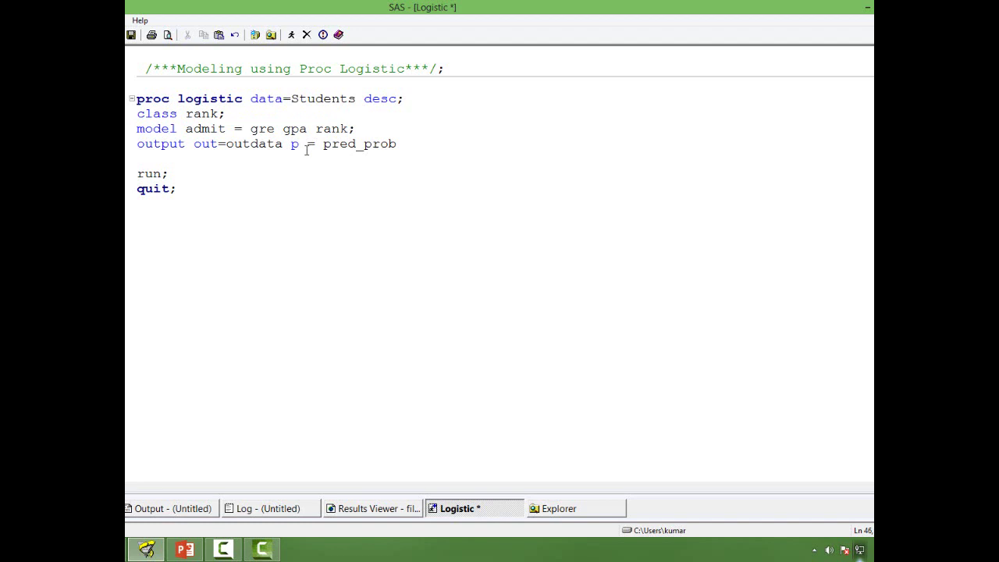
pyautogui.doubleClick(365, 148)
# - Append 'lower=low upper=upp;' to finish the OUTPUT statement
pyautogui.click(408, 147)
pyautogui.write('lower=low upper')
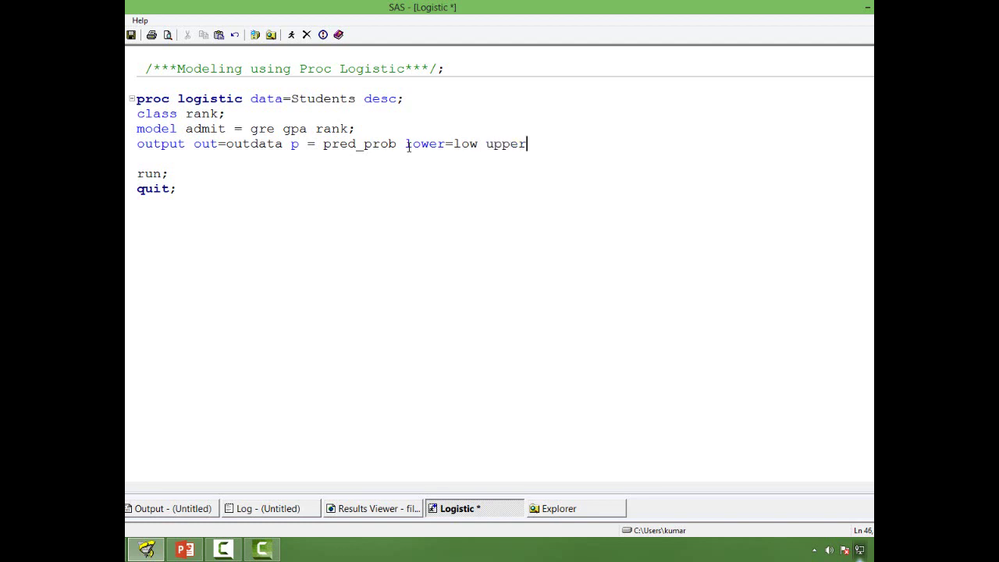
pyautogui.write('=upp;')
# - Select the program from the comment line through quit and submit it
pyautogui.click(203, 188)
pyautogui.keyDown('shift'); pyautogui.click(131, 90); pyautogui.keyUp('shift')
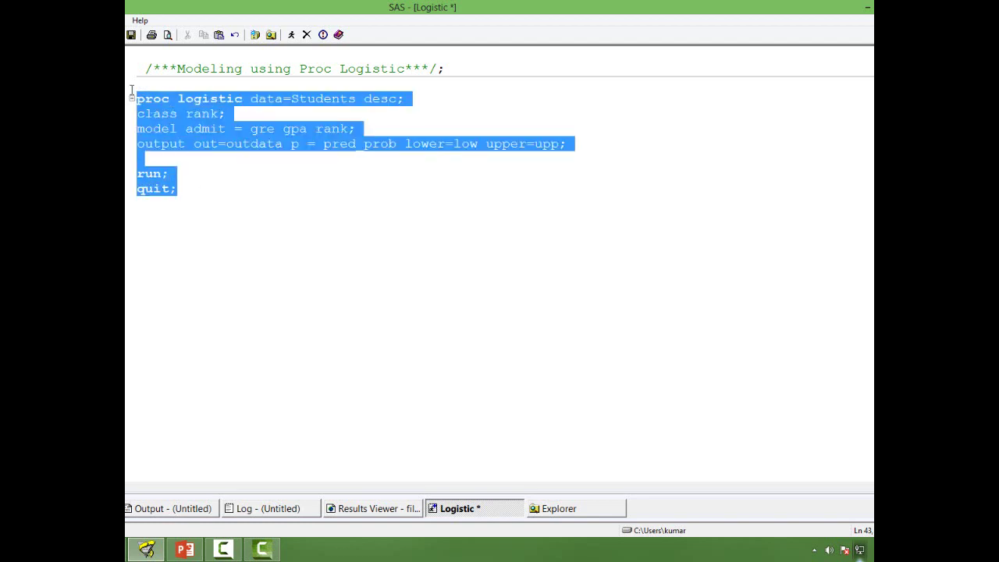
pyautogui.keyDown('shift'); pyautogui.click(131, 68); pyautogui.keyUp('shift')
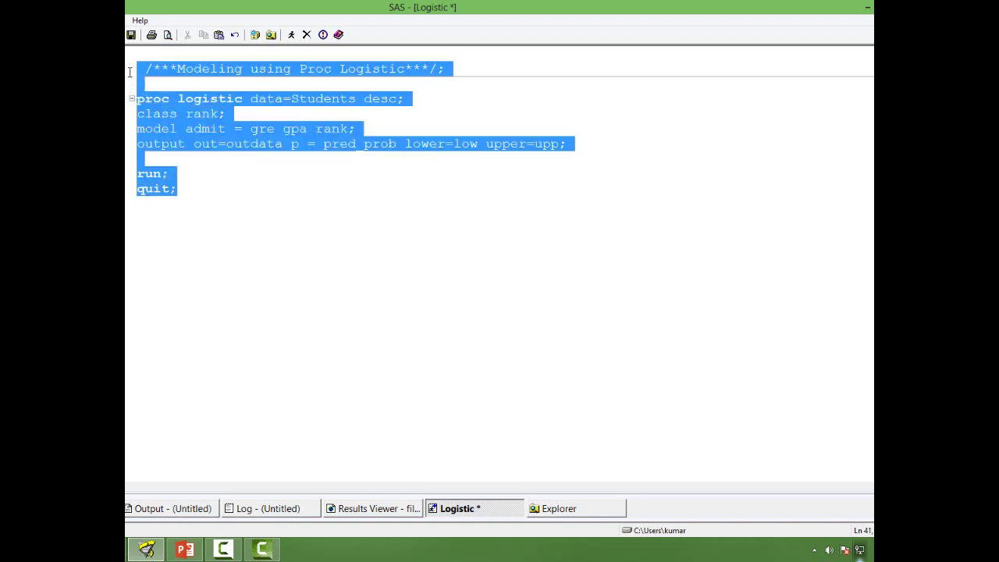
pyautogui.click(291, 35)
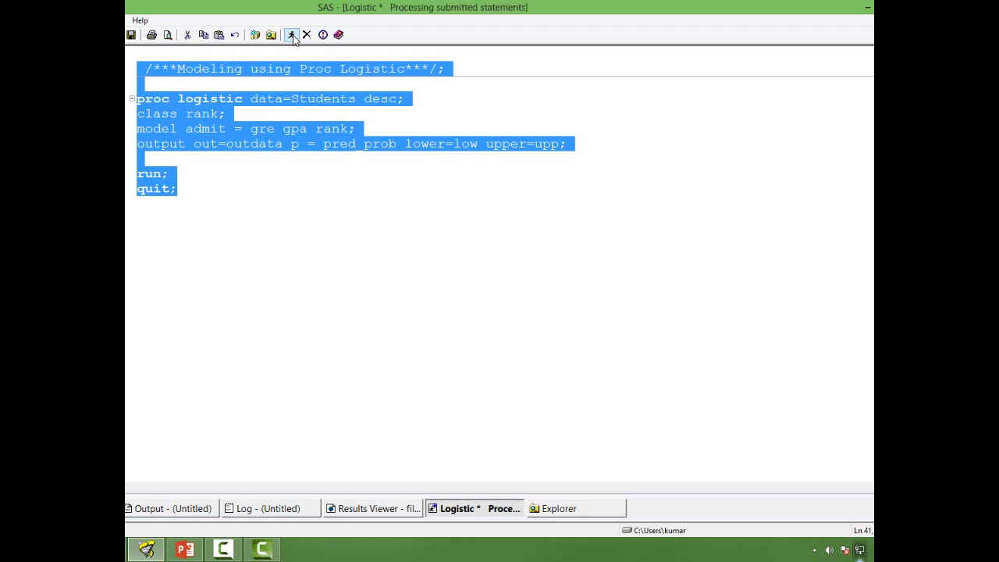
# - Open the new Outdata table from the Work library
pyautogui.click(523, 427)
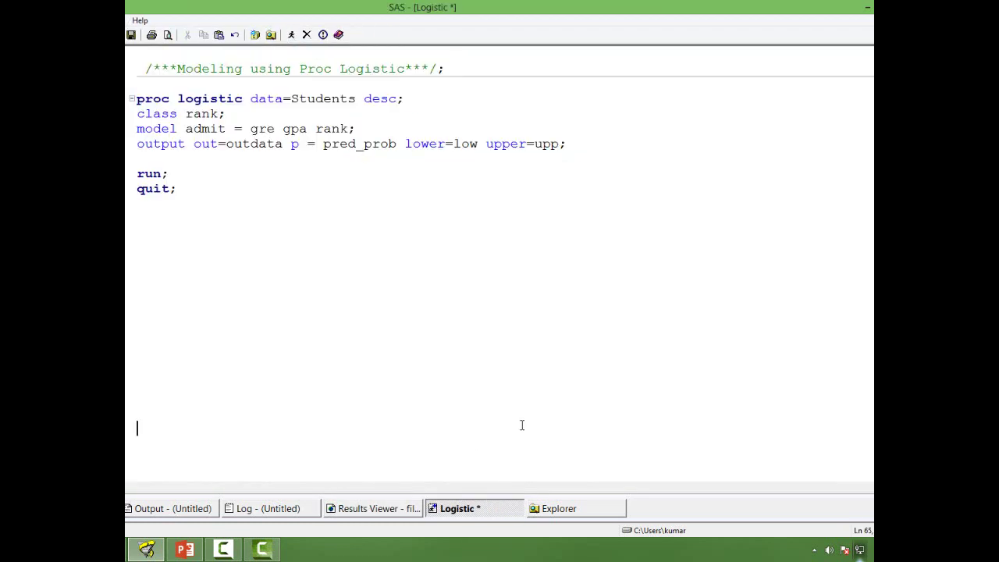
pyautogui.doubleClick(258, 145)
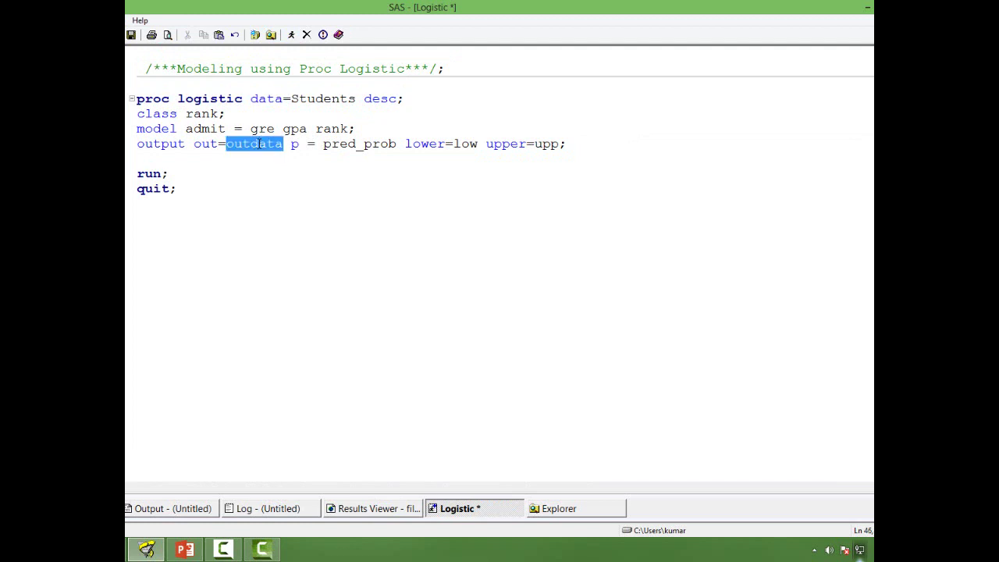
pyautogui.click(289, 216)
pyautogui.click(575, 509)
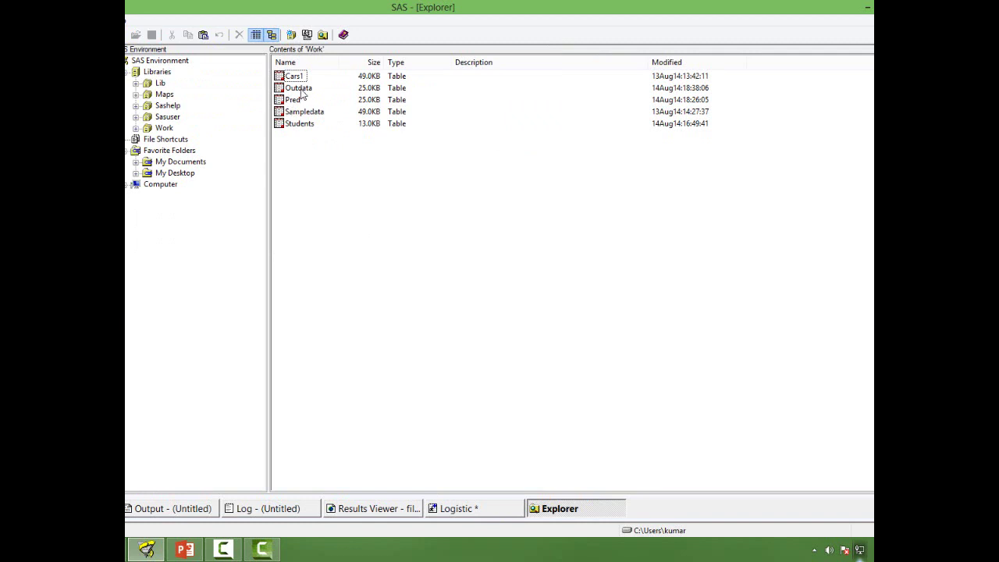
pyautogui.doubleClick(299, 88)
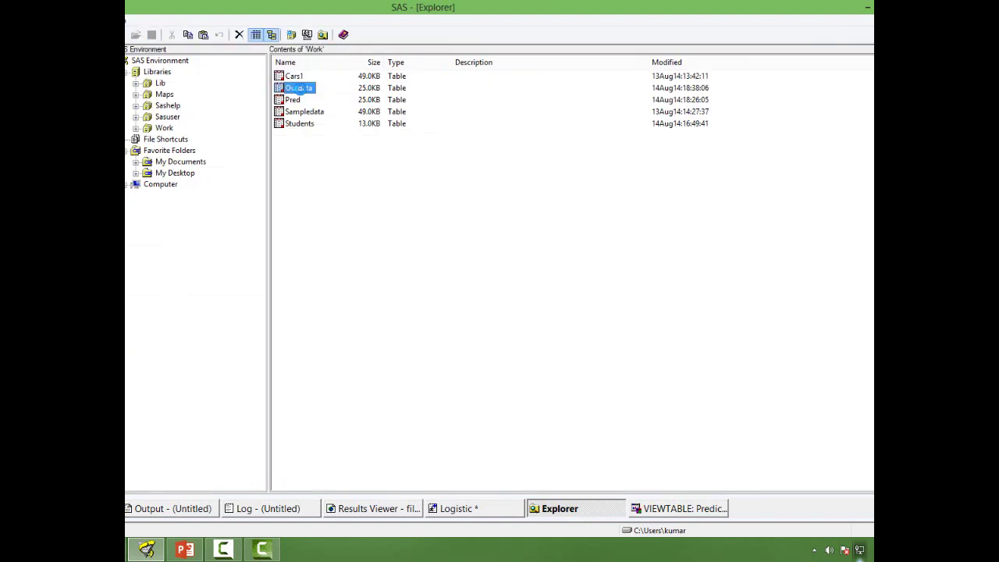
# - Review the Outdata table of predicted probabilities and confidence limits, then open its window menu
pyautogui.click(668, 511)
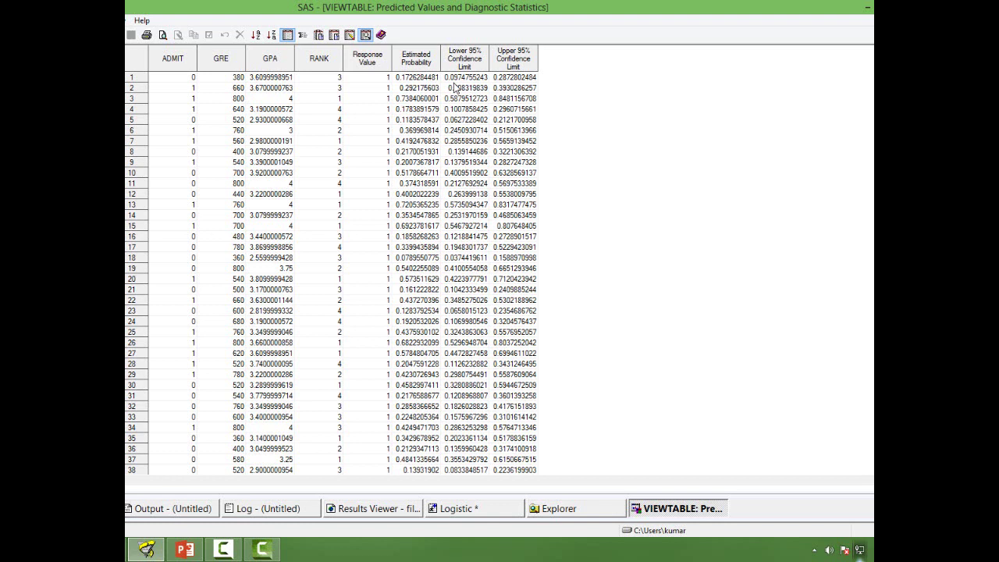
pyautogui.rightClick(656, 512)
# - Close the Outdata table view and go back to the Logistic program editor
pyautogui.click(690, 486)
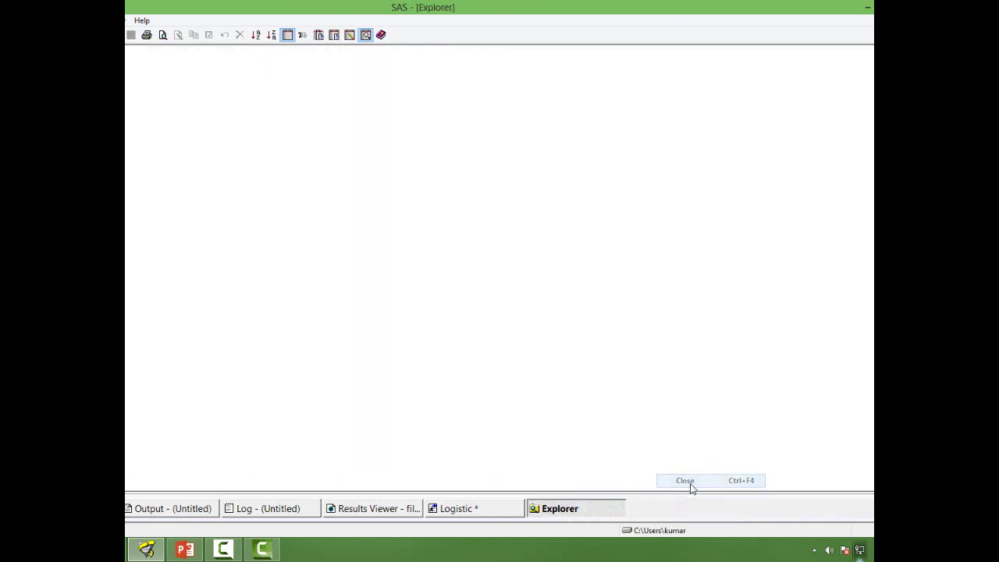
pyautogui.click(479, 508)
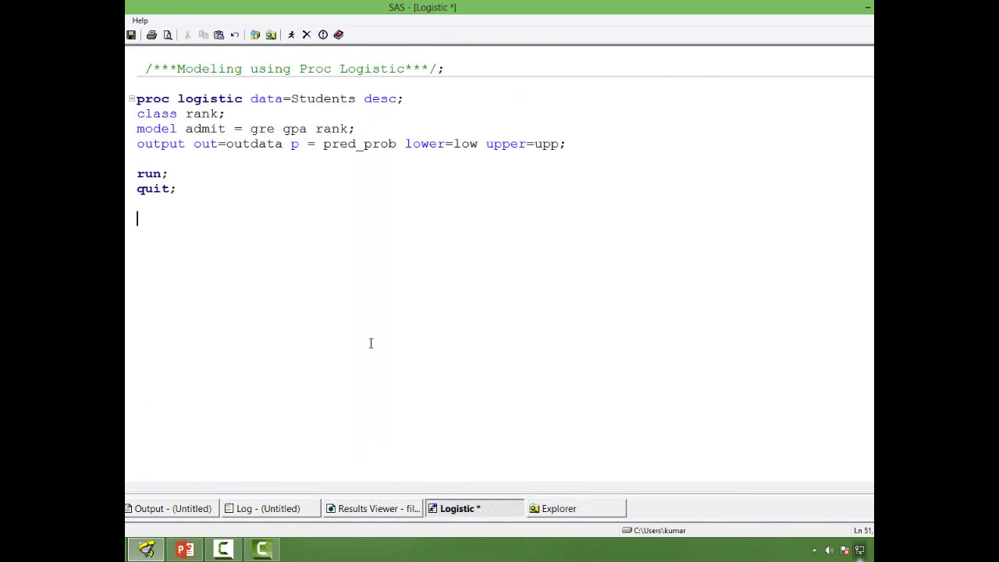